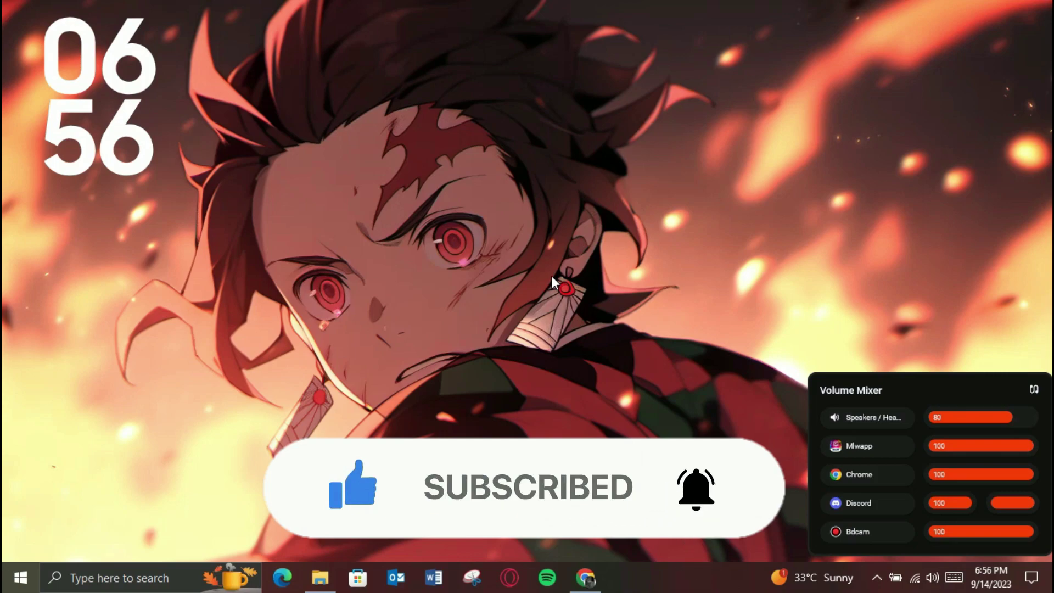
# - Bring the Zoom browser window forward and go to the Meetings list
pyautogui.click(594, 581)
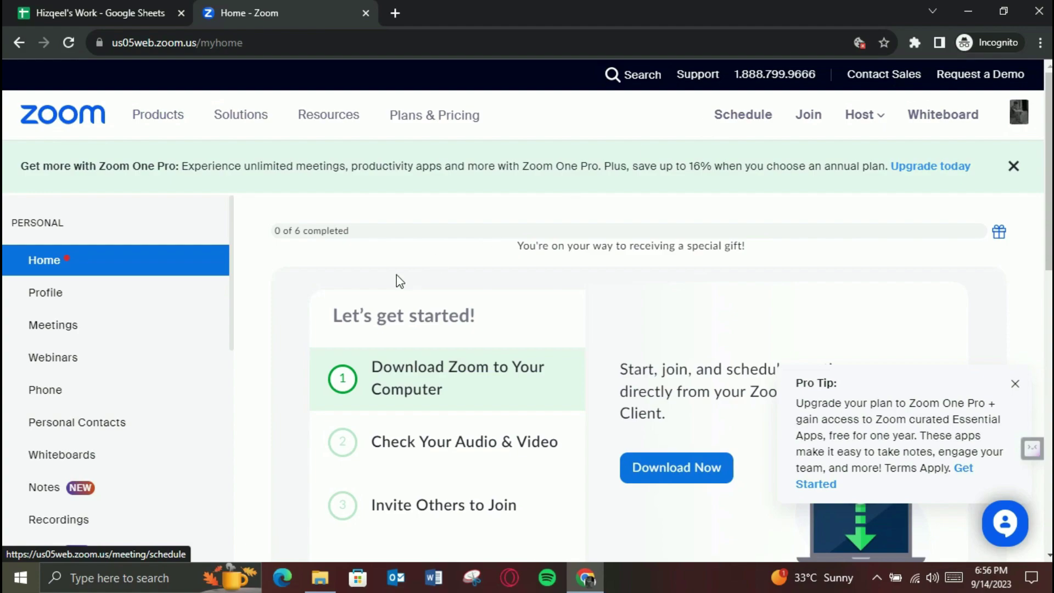
pyautogui.scroll(-3, 502, 346)
pyautogui.scroll(3, 502, 346)
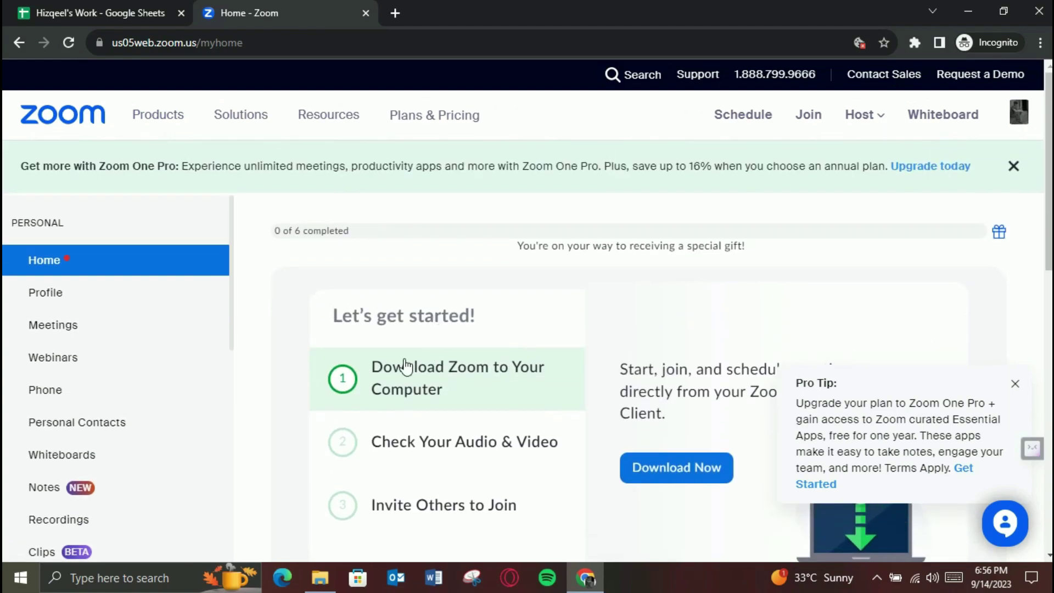
pyautogui.click(49, 329)
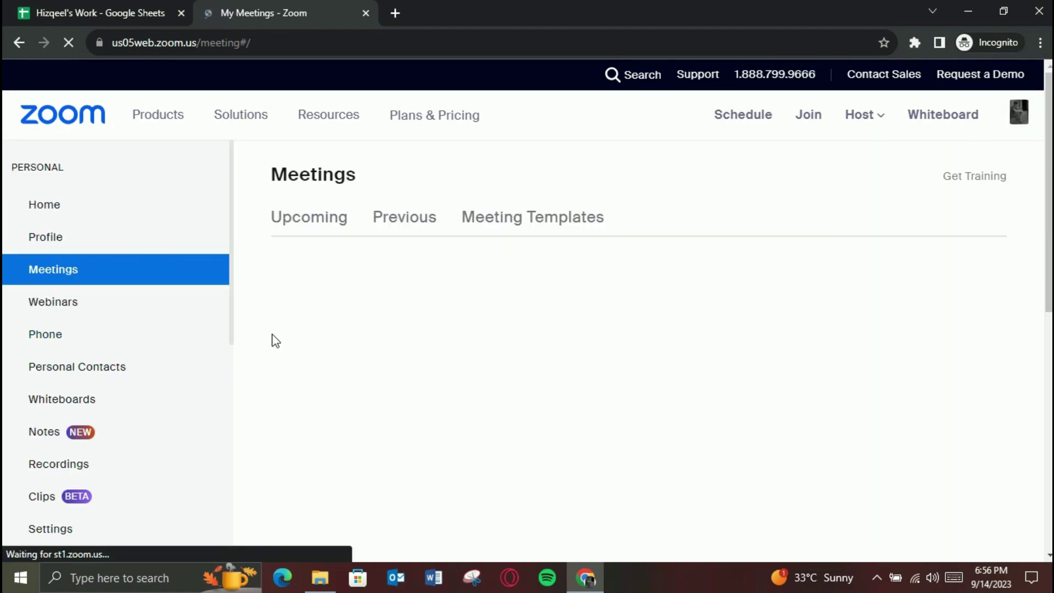
pyautogui.scroll(-1, 593, 325)
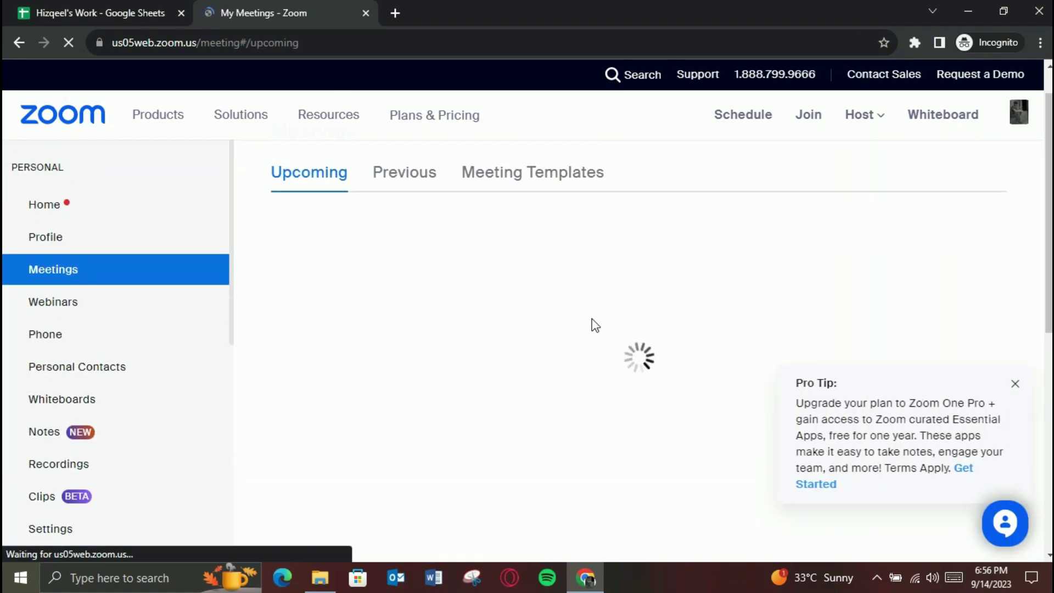
# - Close the upgrade tip, start a new meeting, and select its default 'My Meeting' topic
pyautogui.click(1018, 383)
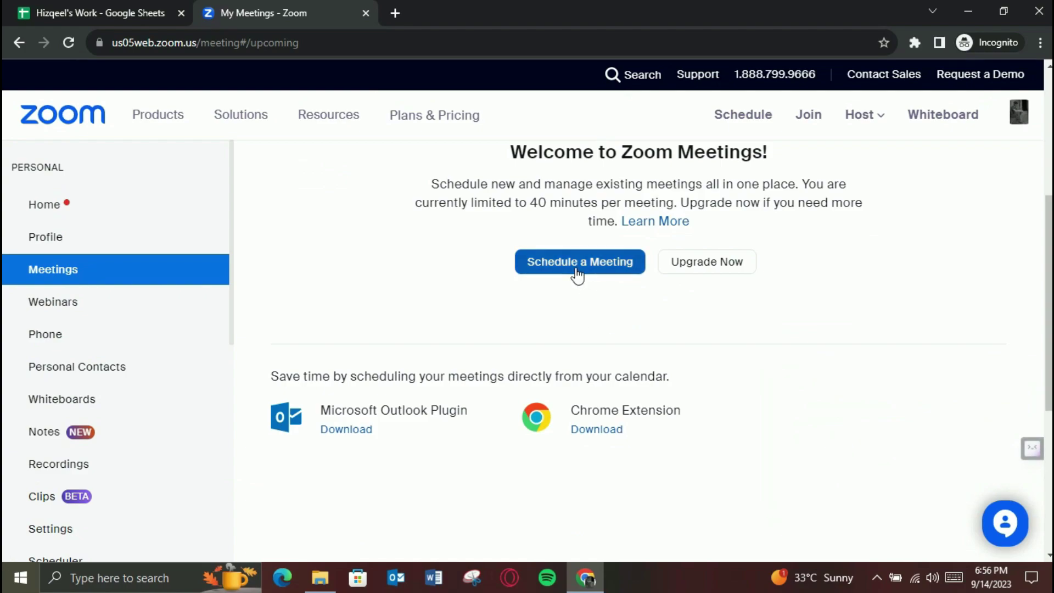
pyautogui.click(595, 272)
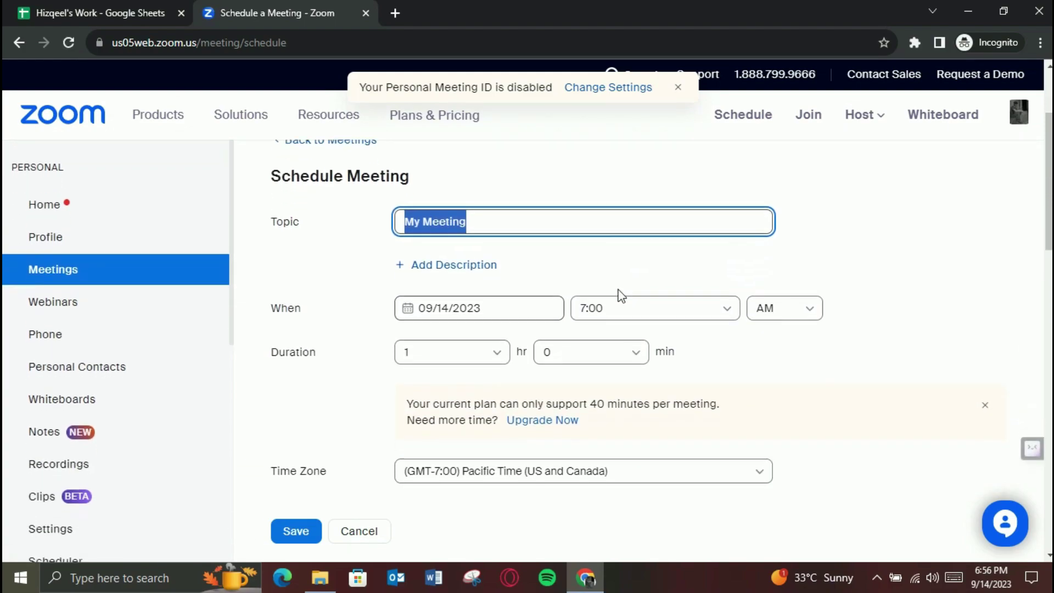
pyautogui.click(508, 233)
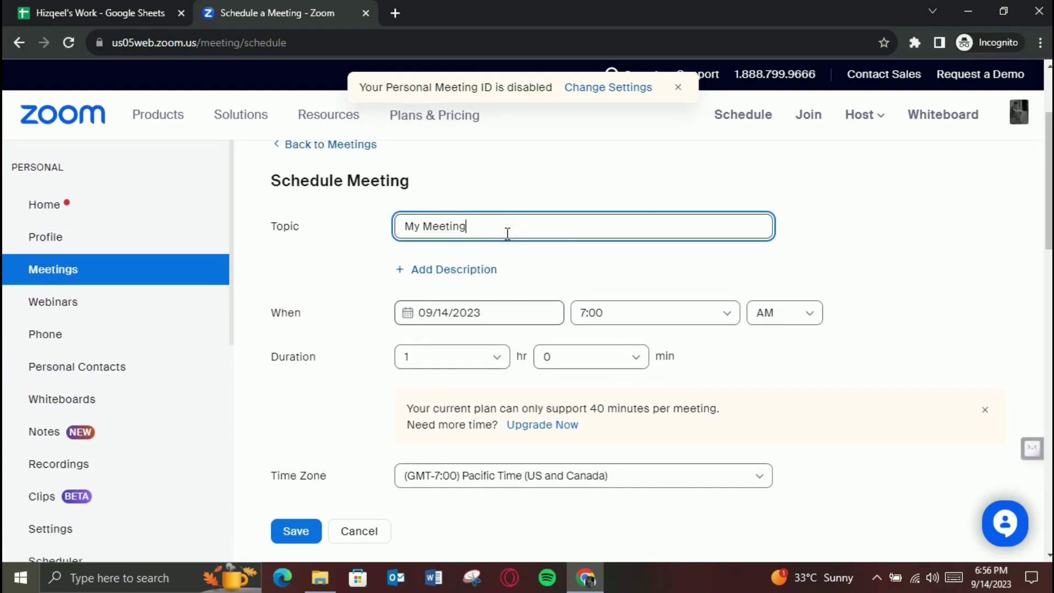
pyautogui.hotkey('ctrl', 'a')
pyautogui.write('S')
pyautogui.scroll(-1, 508, 246)
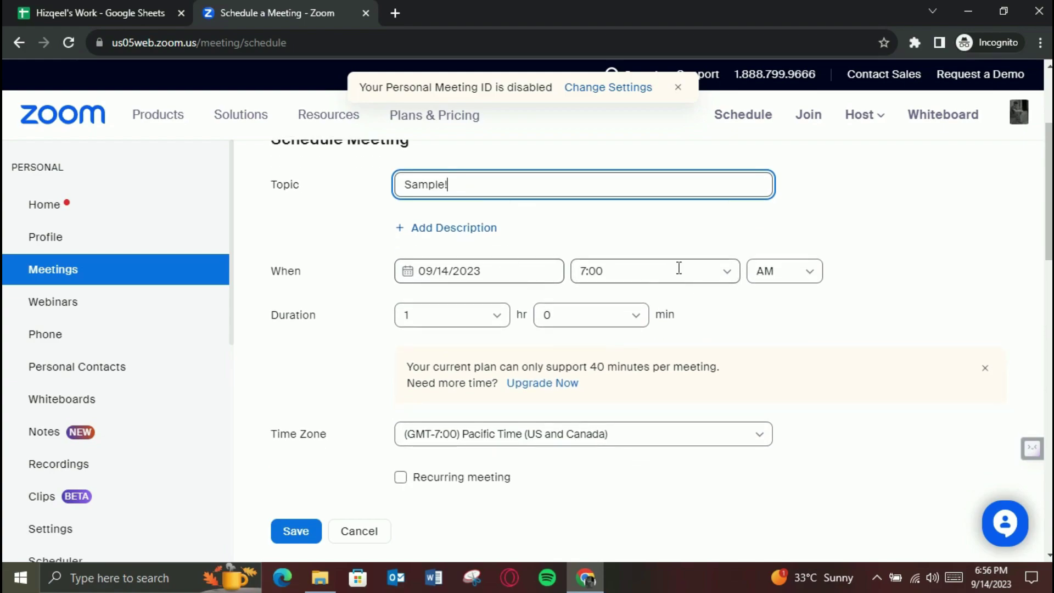
# - Set the meeting start time to 7:00 PM
pyautogui.click(696, 270)
pyautogui.click(790, 277)
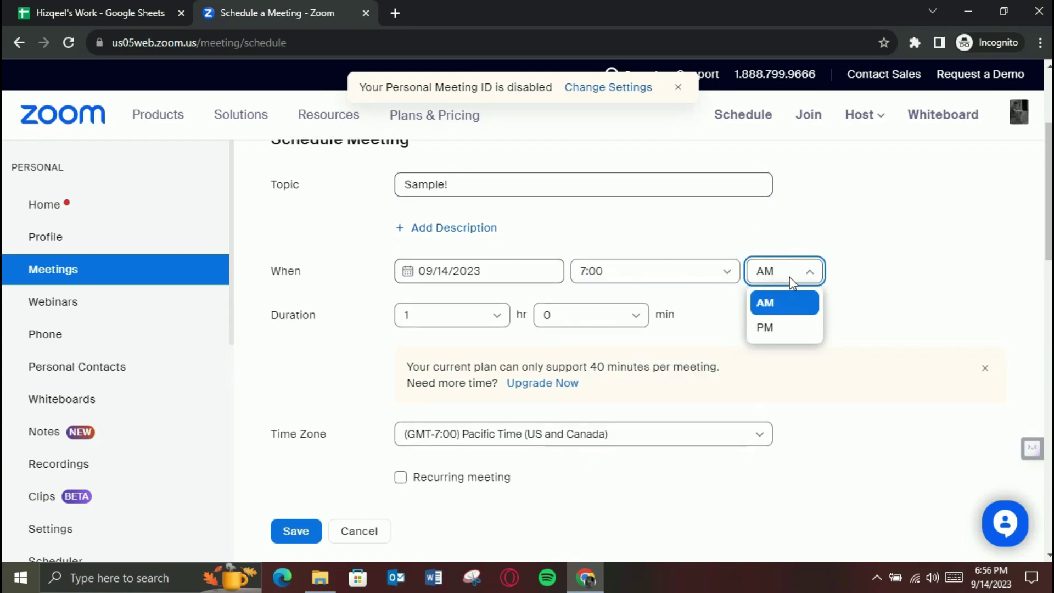
pyautogui.click(766, 329)
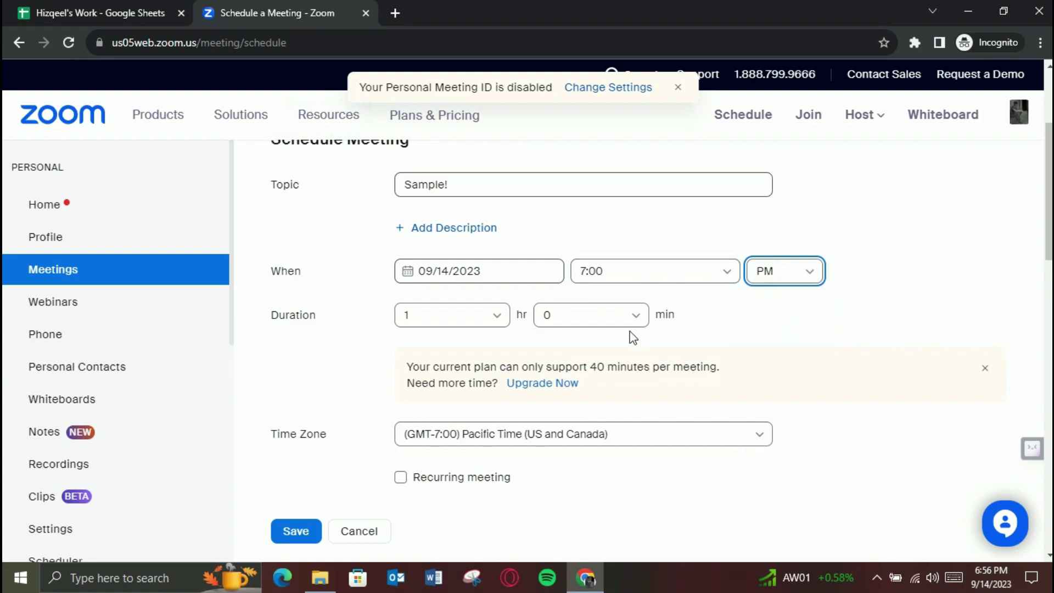
# - Keep the one-hour duration and time zone, review templates and extra options, then save
pyautogui.click(454, 316)
pyautogui.click(495, 369)
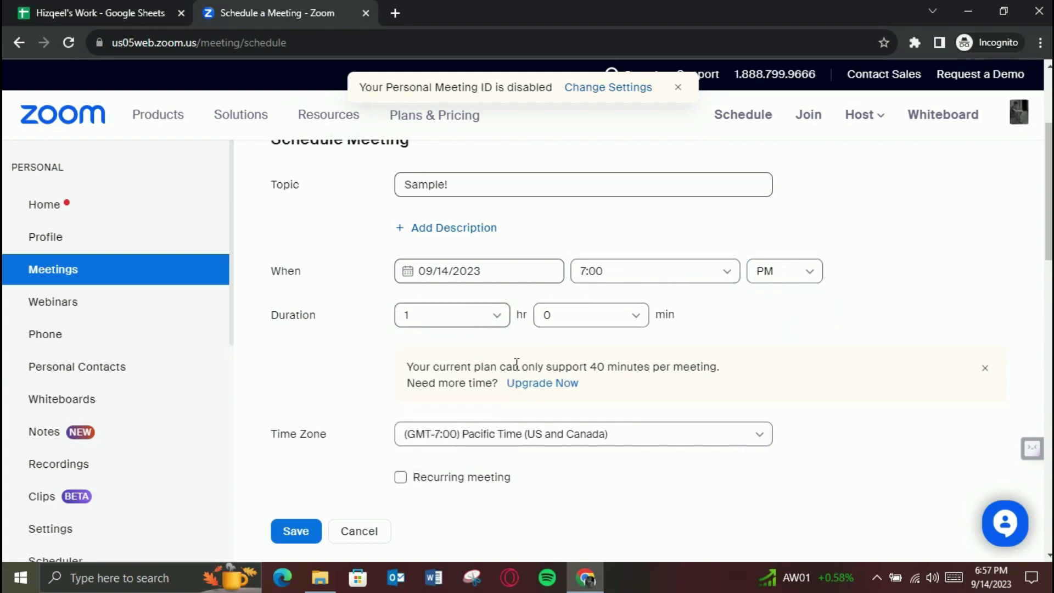
pyautogui.scroll(-1, 488, 288)
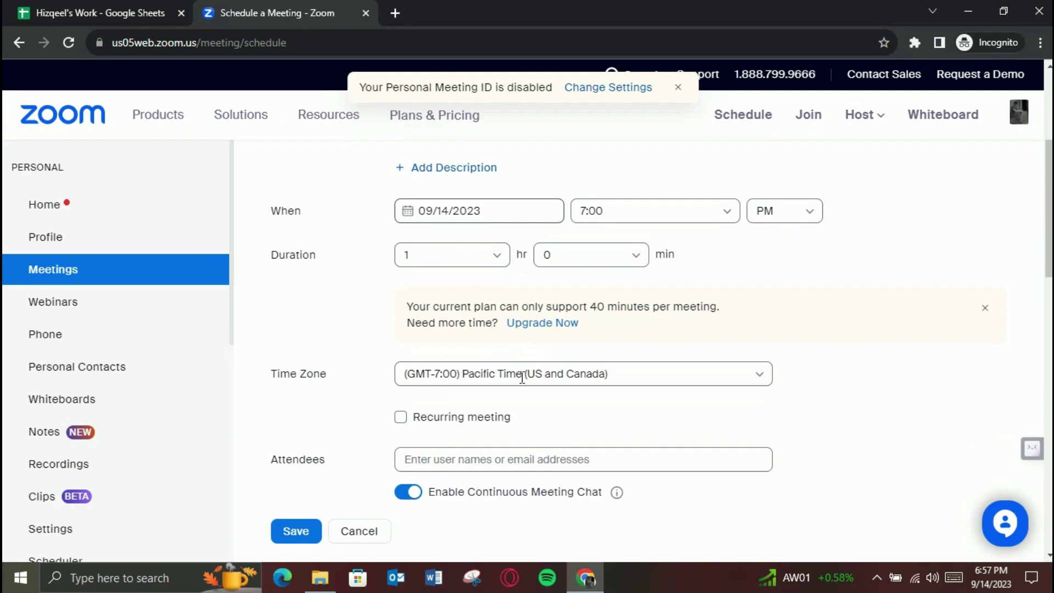
pyautogui.click(757, 377)
pyautogui.scroll(-5, 536, 377)
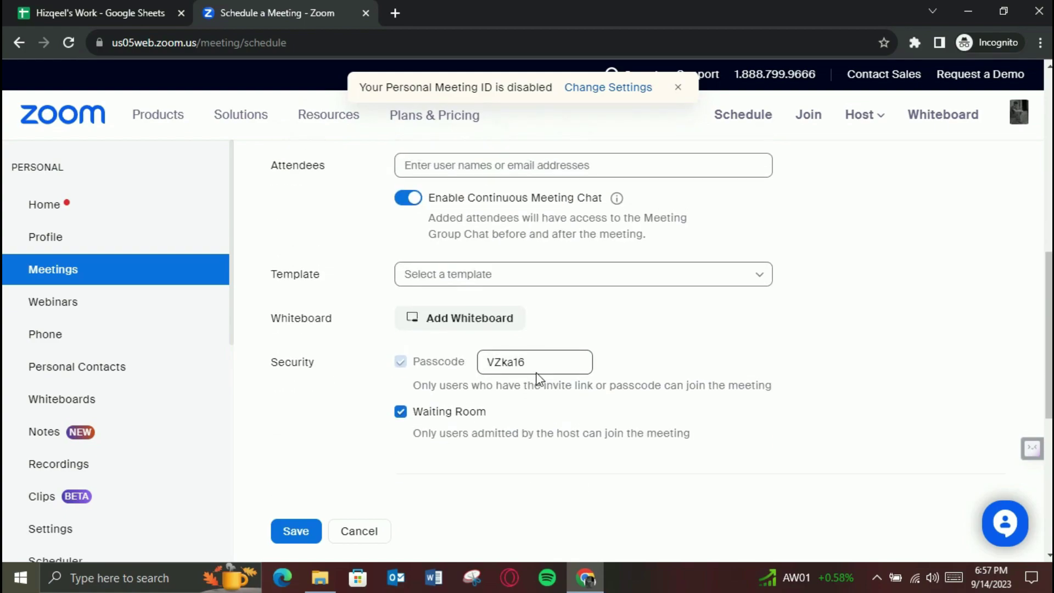
pyautogui.scroll(-2, 537, 377)
pyautogui.scroll(1, 577, 231)
pyautogui.click(764, 224)
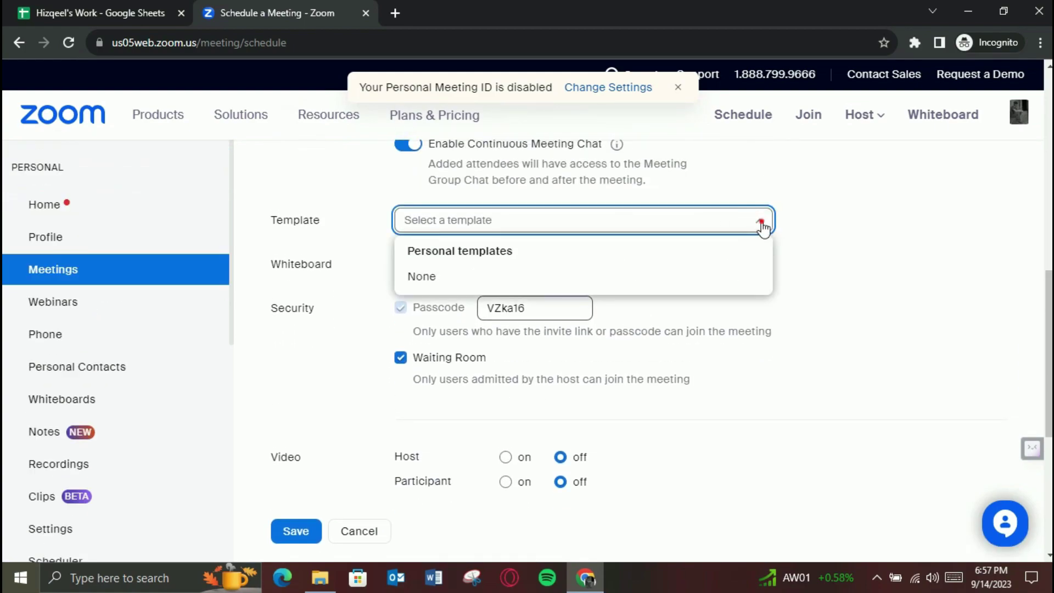
pyautogui.scroll(-2, 452, 363)
pyautogui.scroll(5, 498, 371)
pyautogui.scroll(-6, 461, 379)
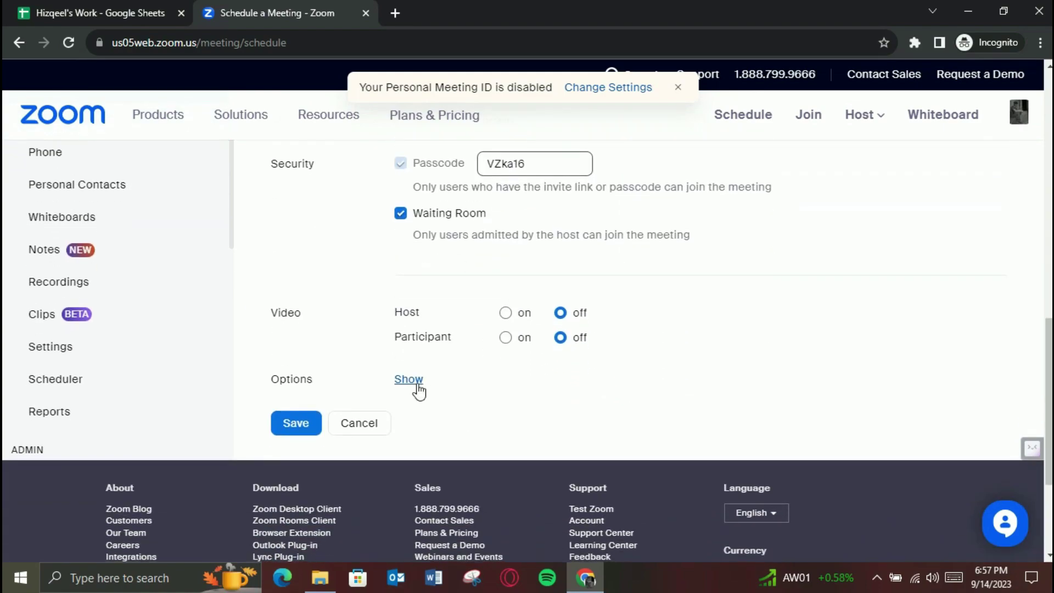
pyautogui.click(409, 379)
pyautogui.scroll(-2, 494, 346)
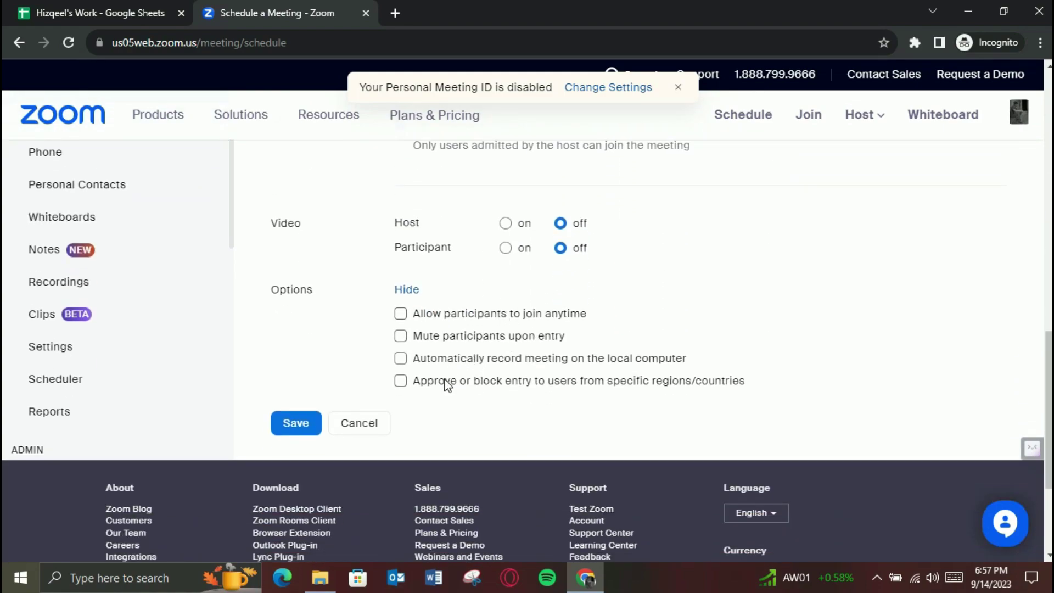
pyautogui.click(311, 422)
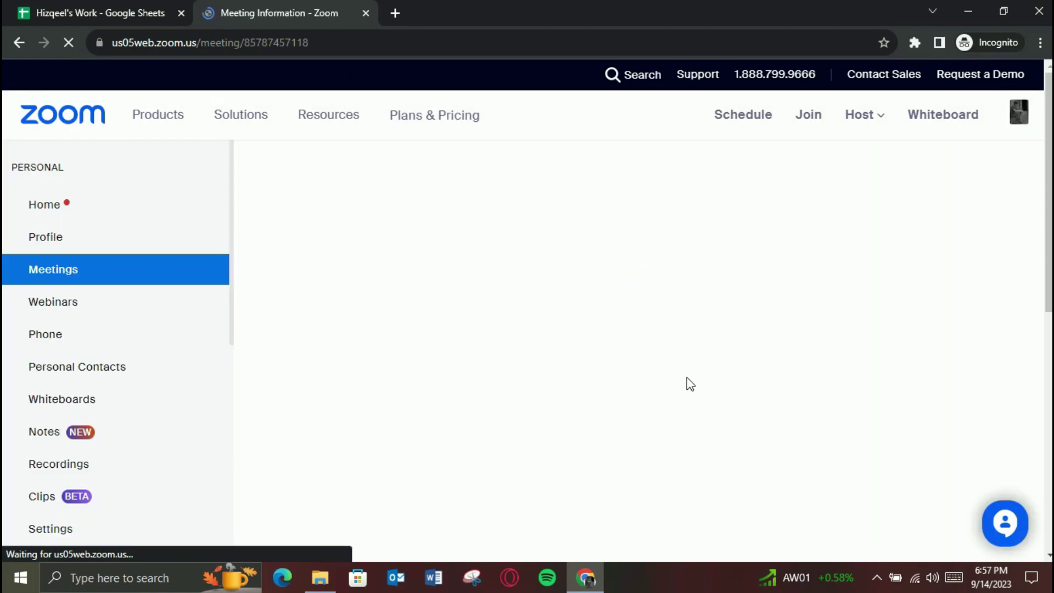
pyautogui.scroll(-1, 690, 385)
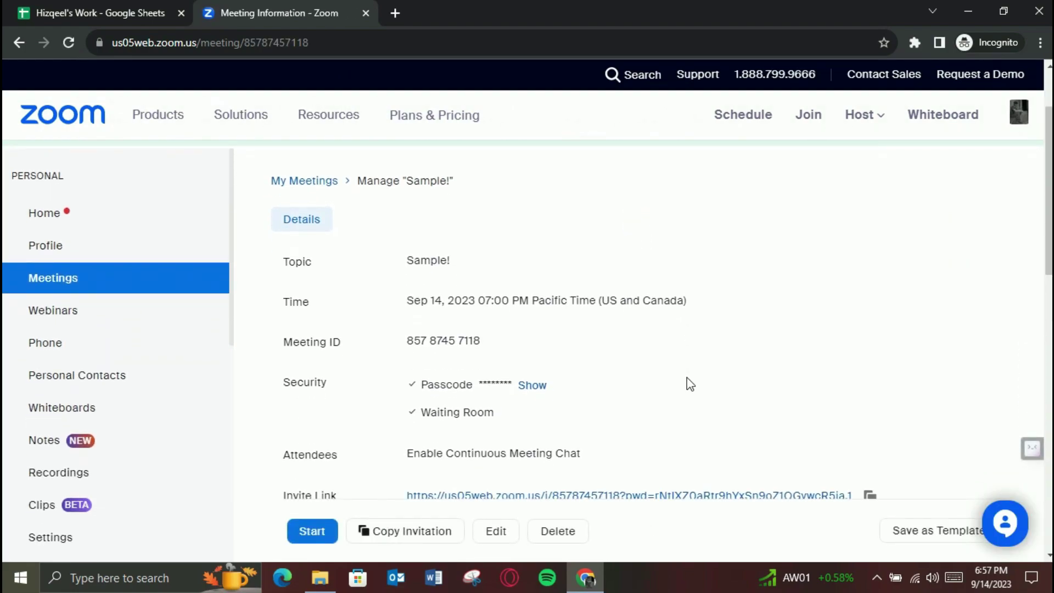
pyautogui.scroll(-1, 690, 385)
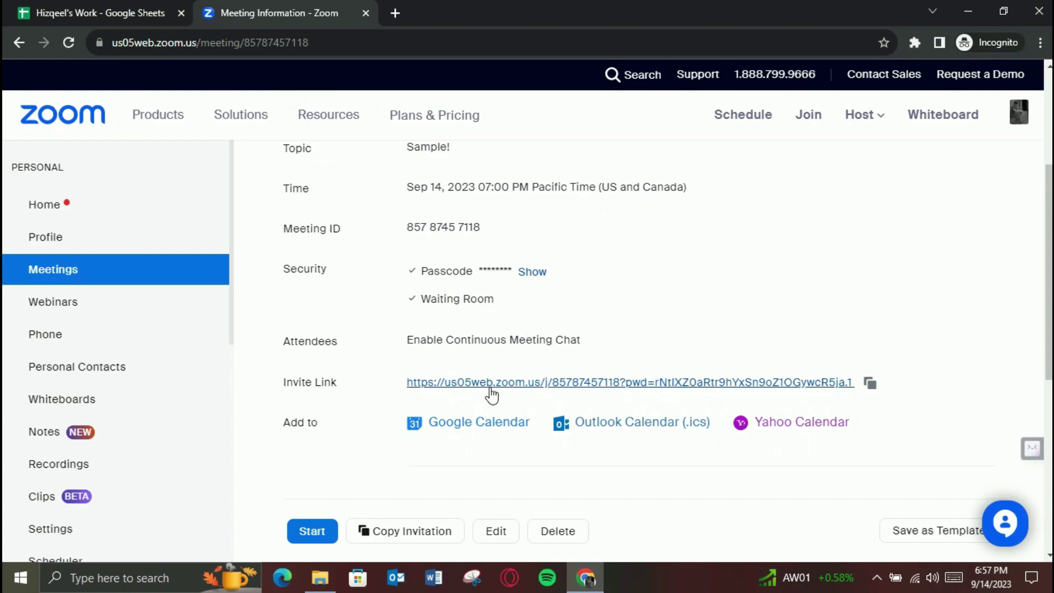
# - Copy the 'Sample!' meeting's invite link from its Meeting Information page
pyautogui.click(871, 384)
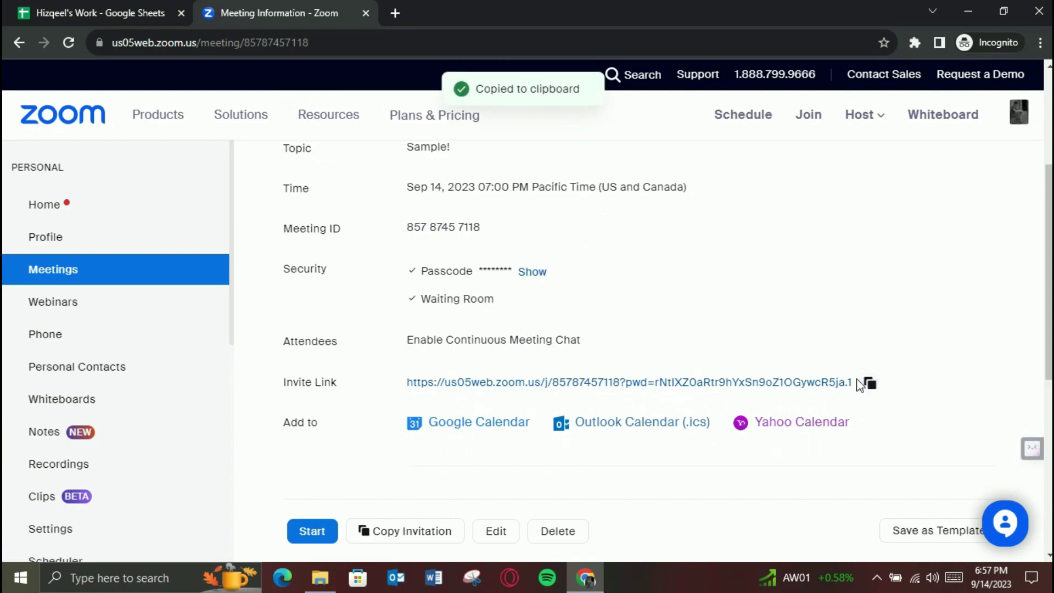